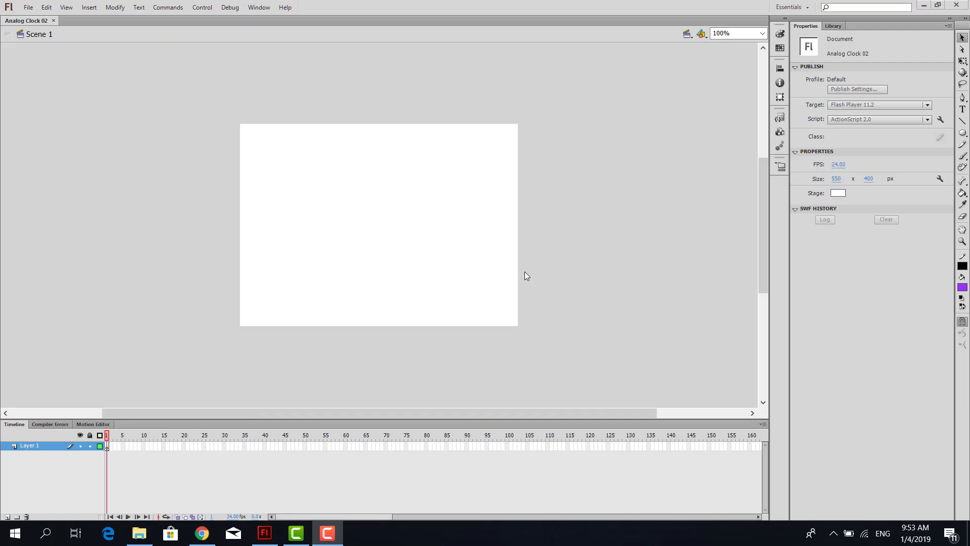
Draw a purple circle with a black outline, about 201 px across, slightly left of the stage's centre
click(962, 133)
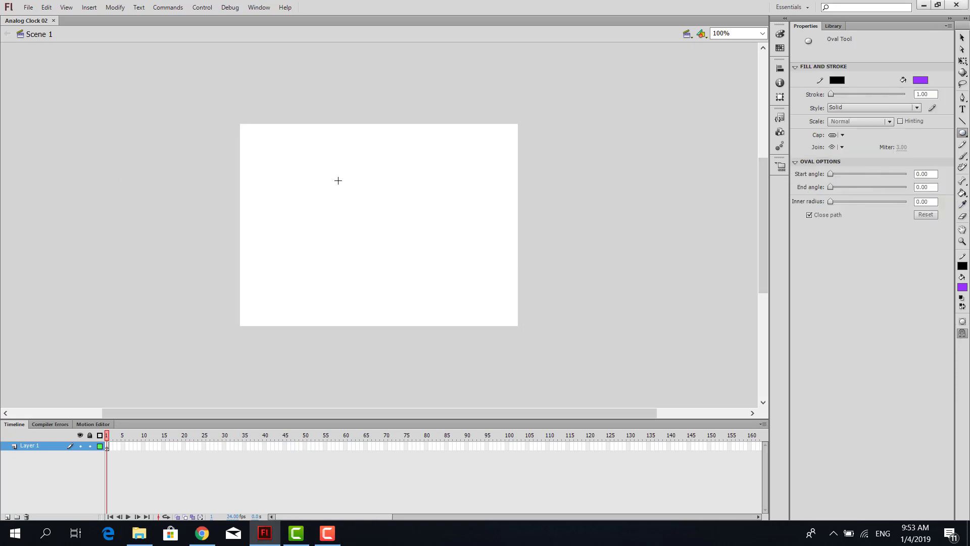
drag(306, 179, 394, 281)
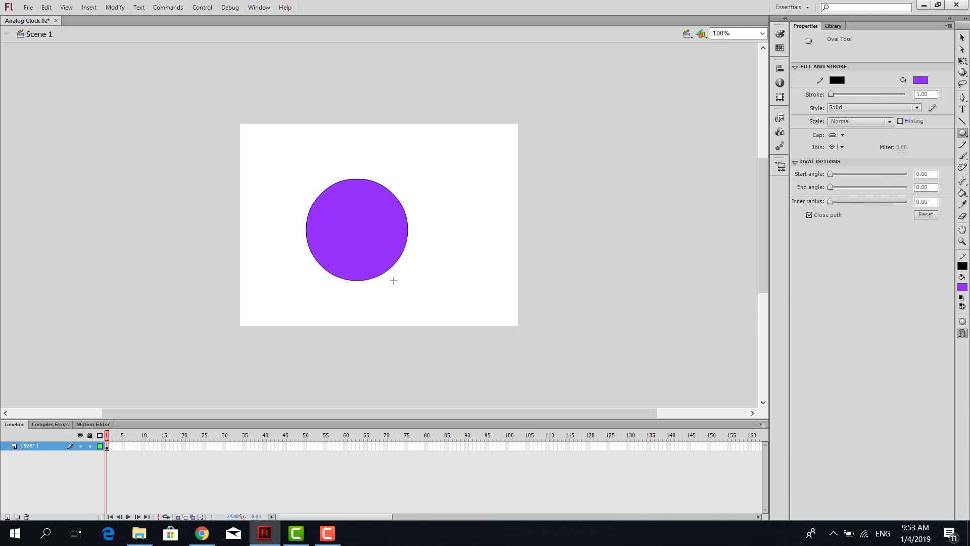
Rename the circle's layer as Back, lock it, and add a new layer above it
double_click(25, 447)
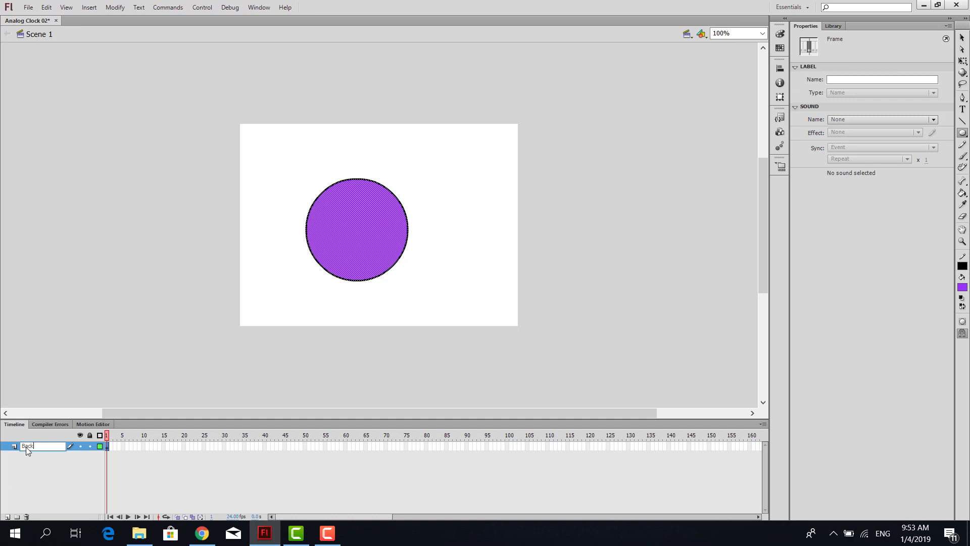
key(Return)
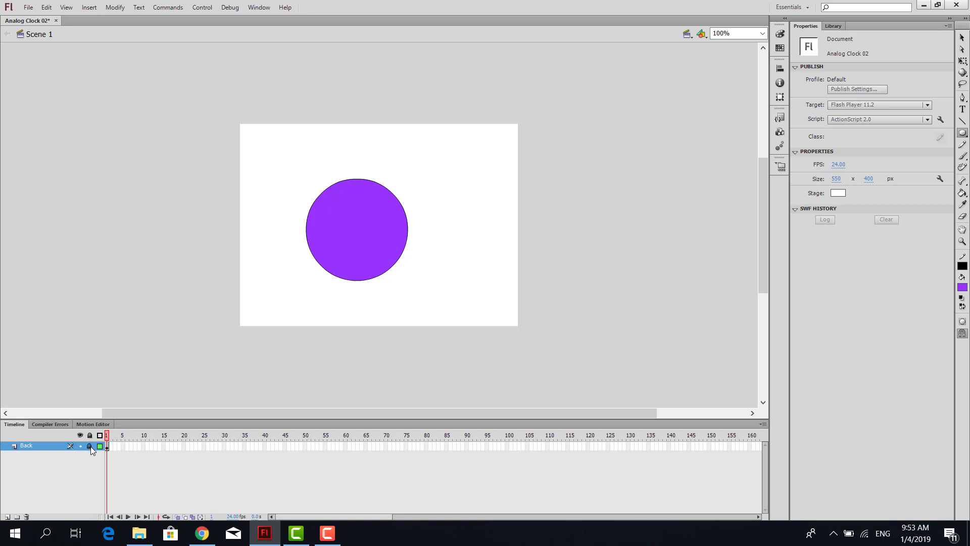
click(8, 517)
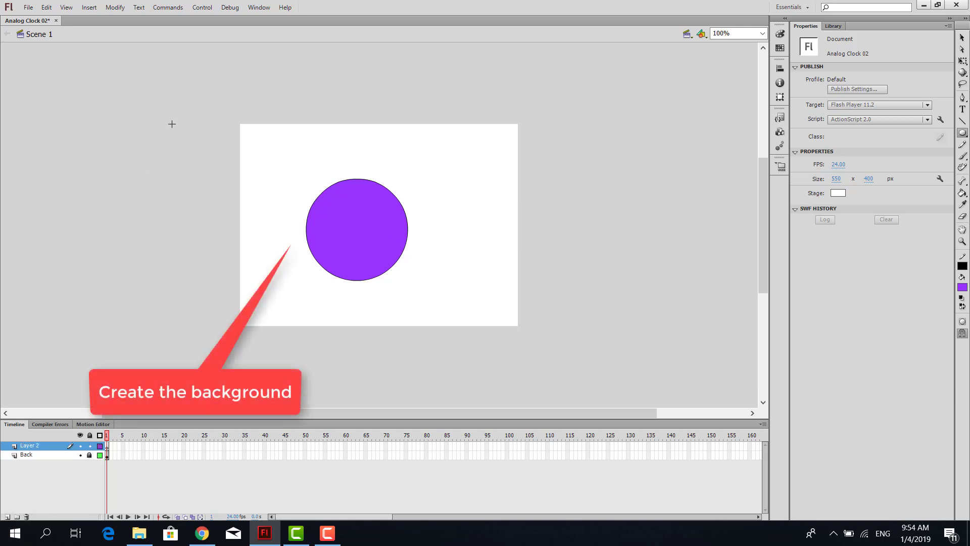
Show the rulers and place a vertical and a horizontal guide crossing at the circle's centre
click(60, 7)
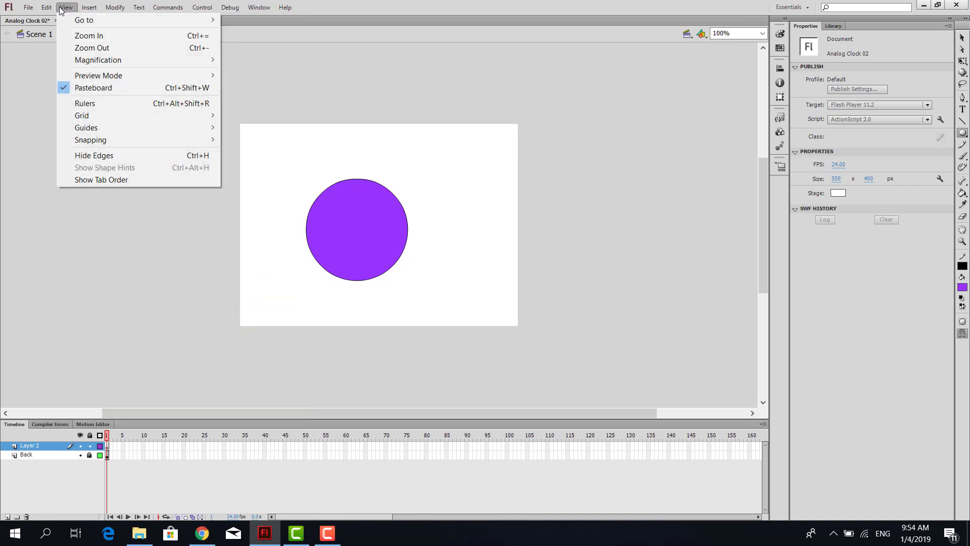
click(150, 106)
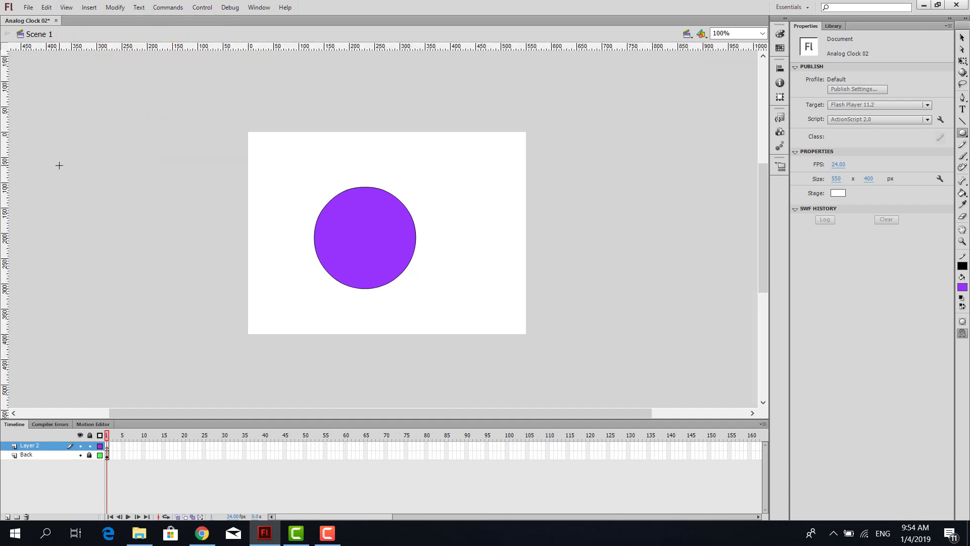
key(v)
click(90, 455)
click(402, 226)
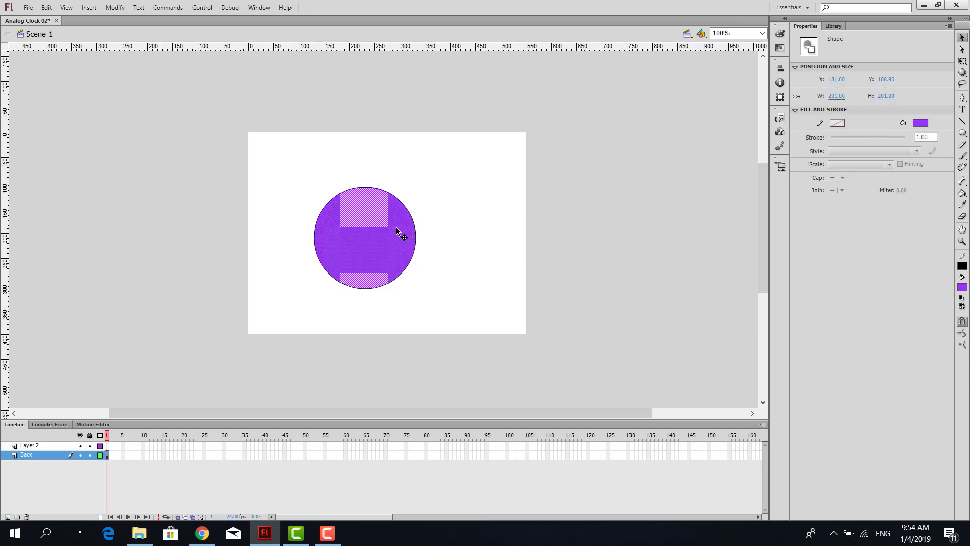
click(963, 61)
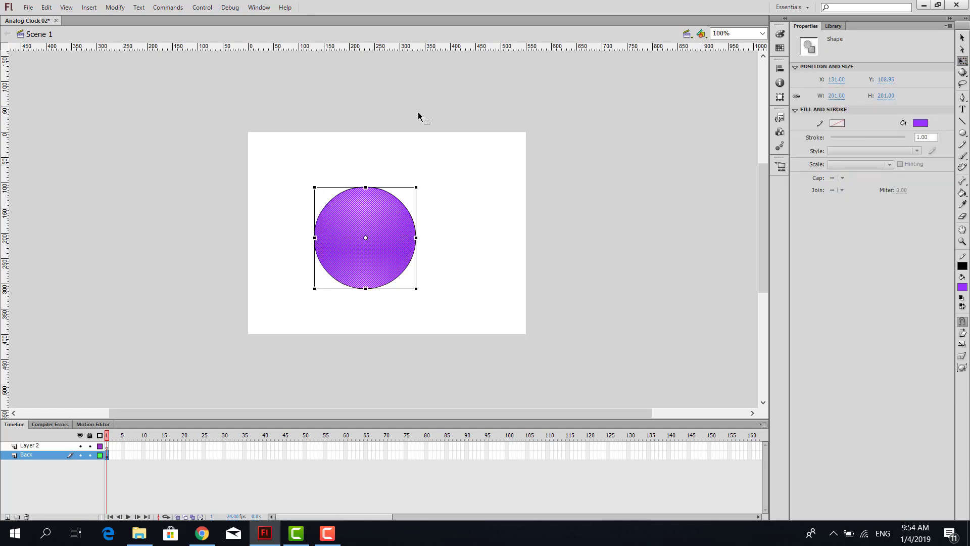
drag(6, 180, 366, 180)
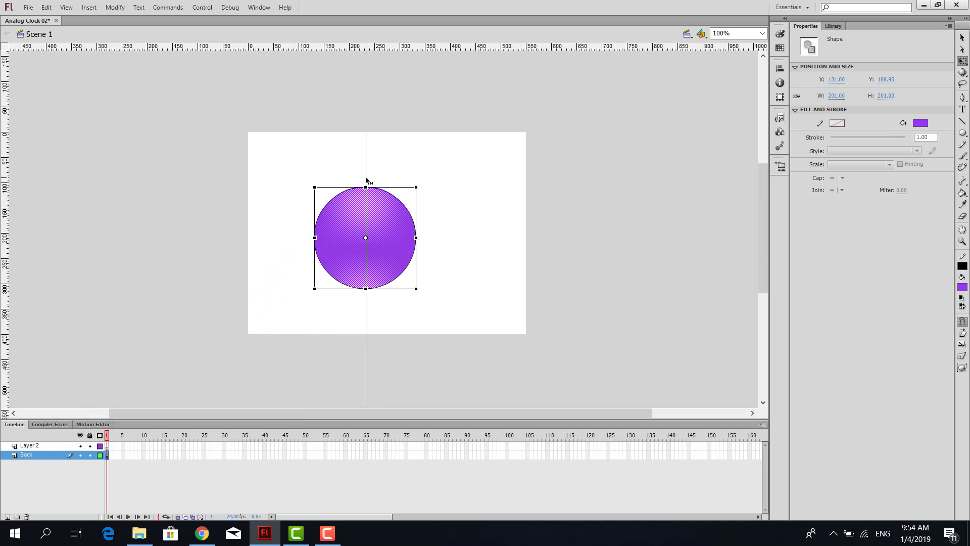
drag(366, 180, 366, 181)
drag(410, 48, 408, 238)
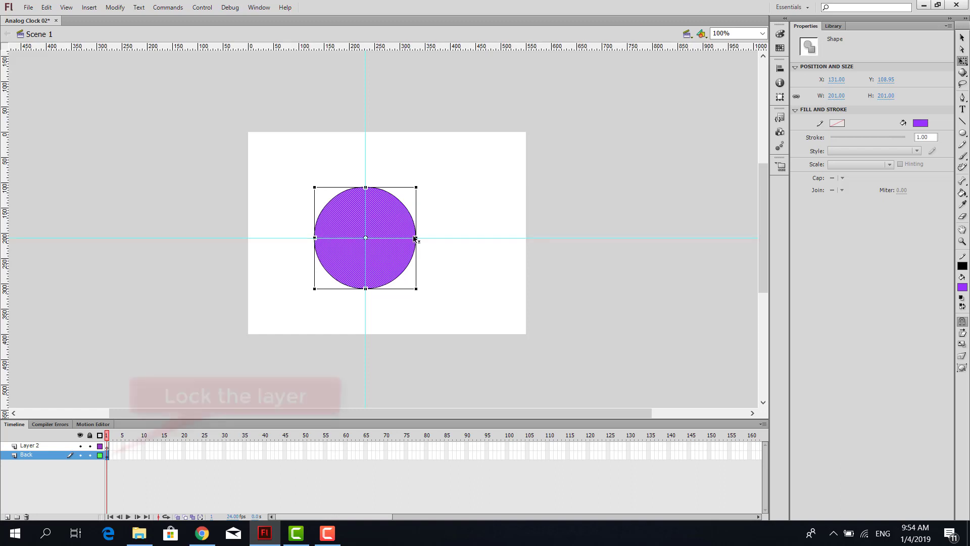
click(445, 217)
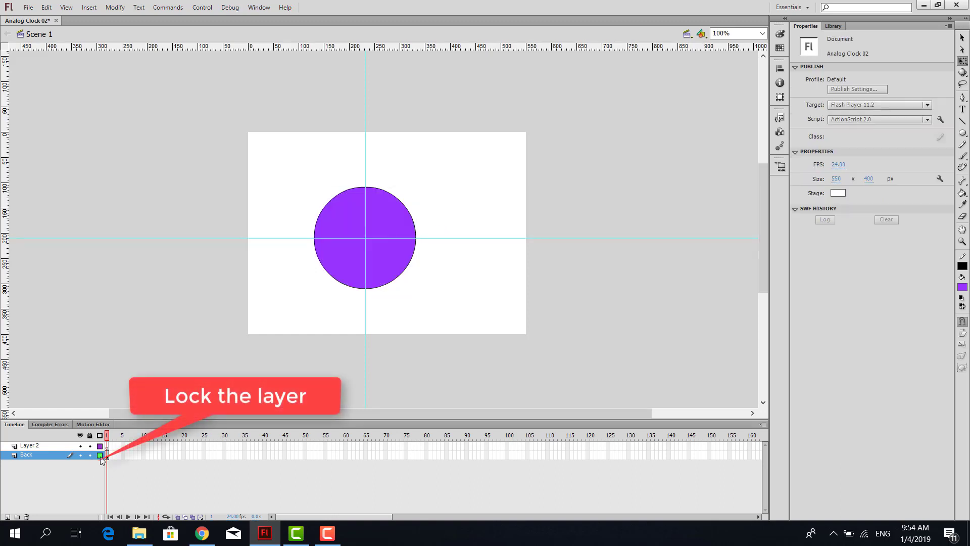
Lock the Back layer and rename the new layer above it as Sec
double_click(28, 446)
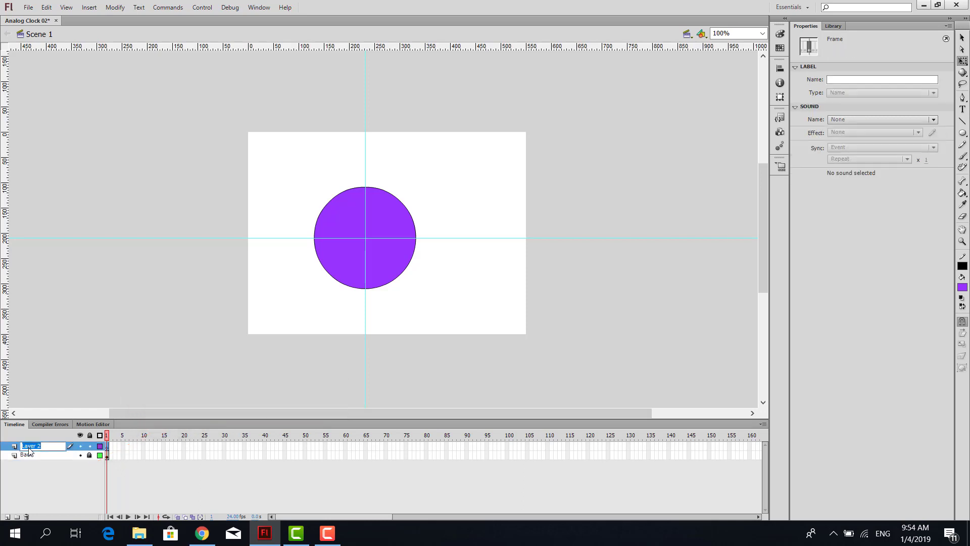
text(Sec)
key(Return)
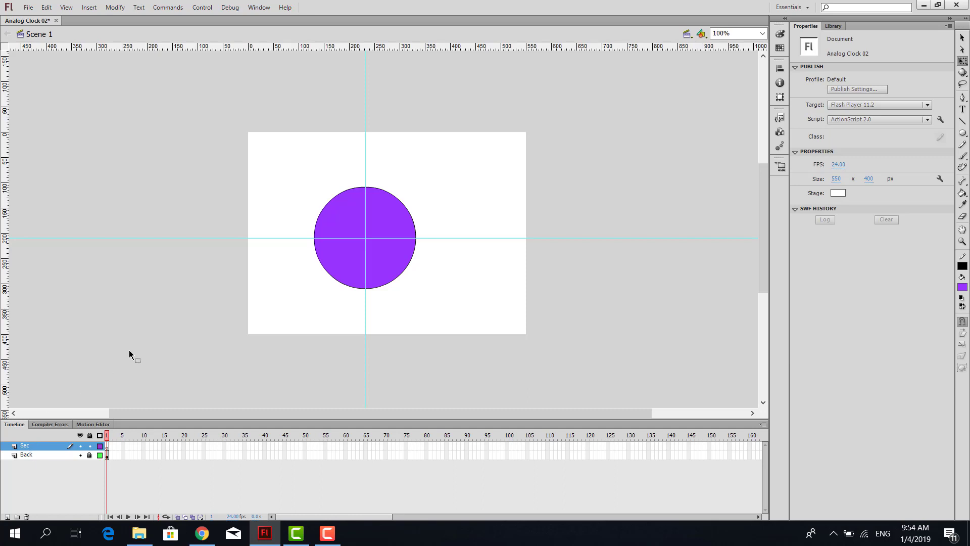
Set up the Rectangle tool with a pink fill and no stroke
click(964, 133)
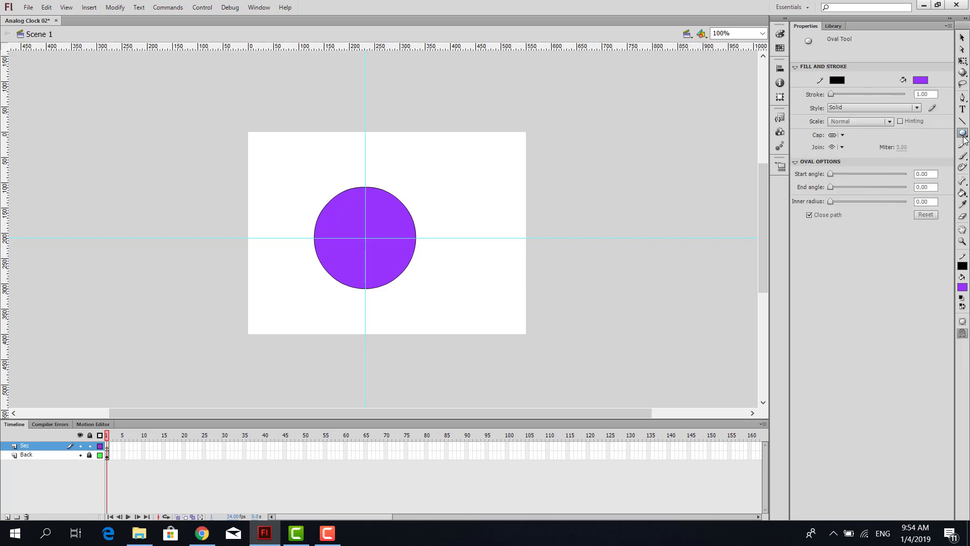
click(965, 134)
click(922, 134)
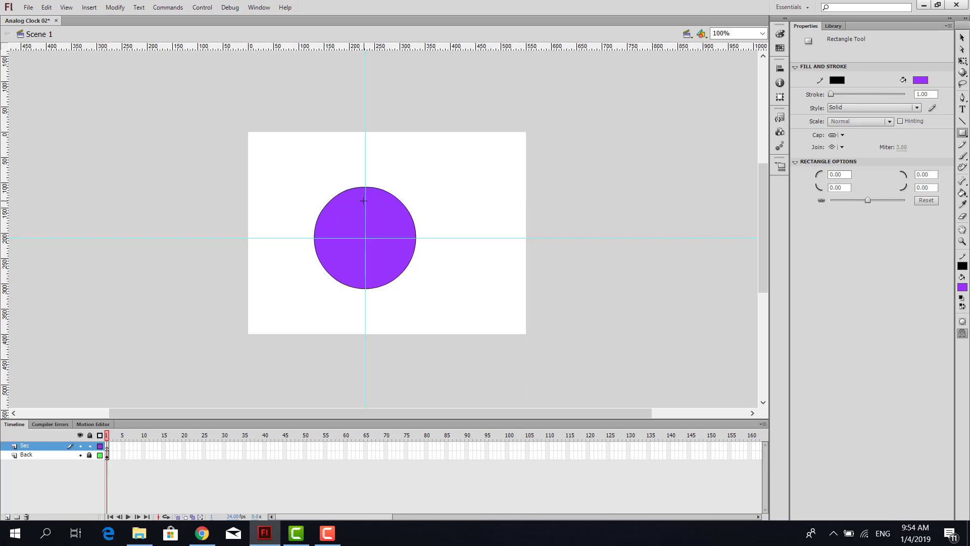
drag(365, 201, 384, 242)
key(ctrl+z)
click(921, 79)
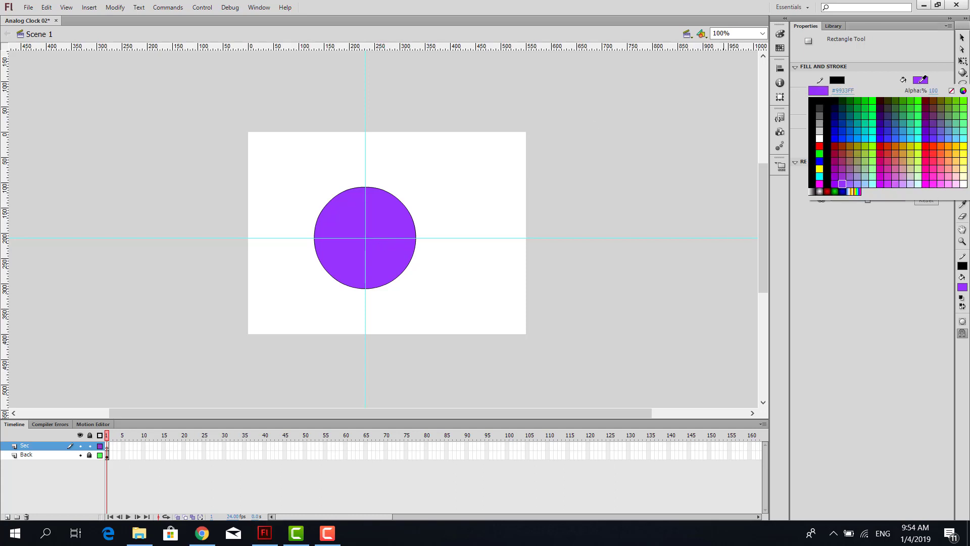
click(934, 163)
click(837, 80)
click(952, 91)
Draw a narrow pink needle shaft about 76 px long, centred on the vertical guide and ending at the horizontal guide
key(ctrl+equal)
key(ctrl+equal)
key(ctrl+equal)
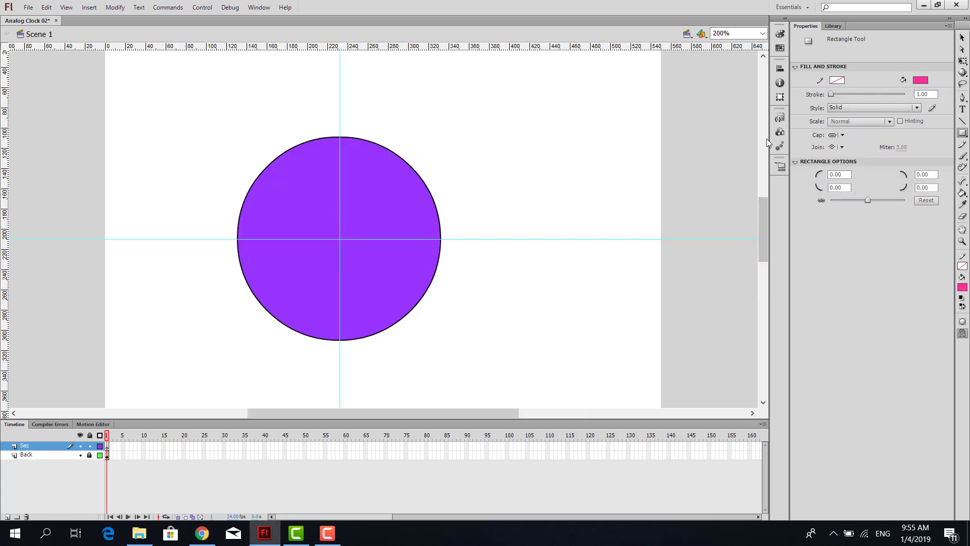
drag(346, 134, 373, 170)
key(ctrl+z)
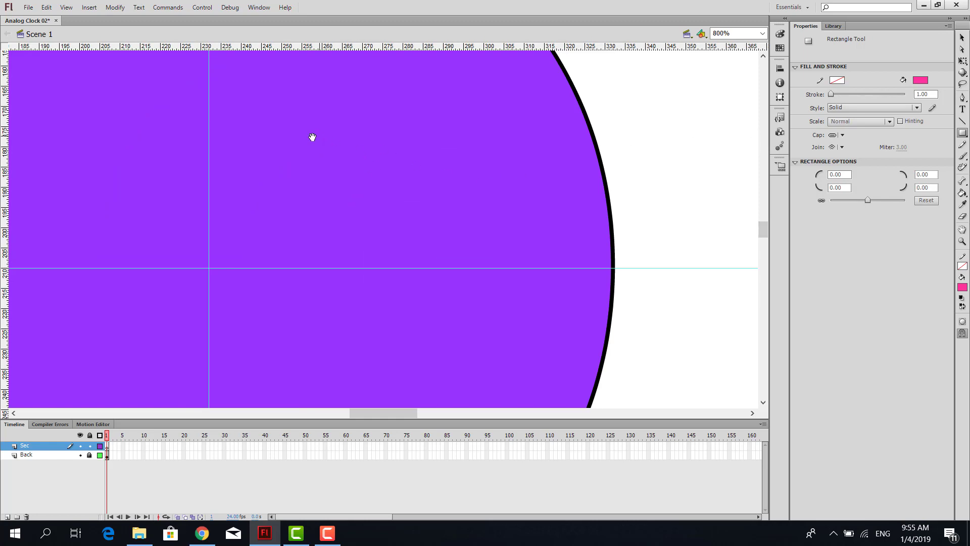
drag(251, 111, 371, 246)
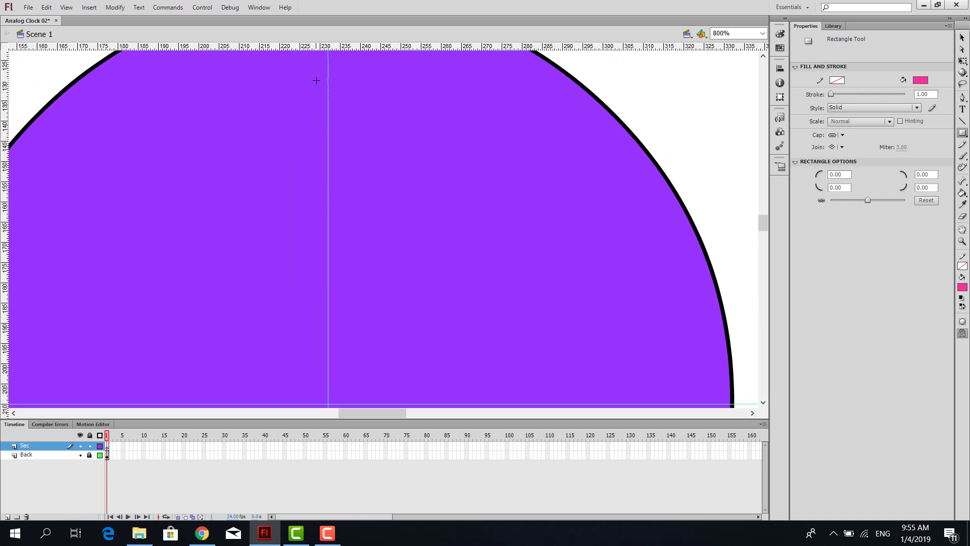
drag(321, 96, 336, 402)
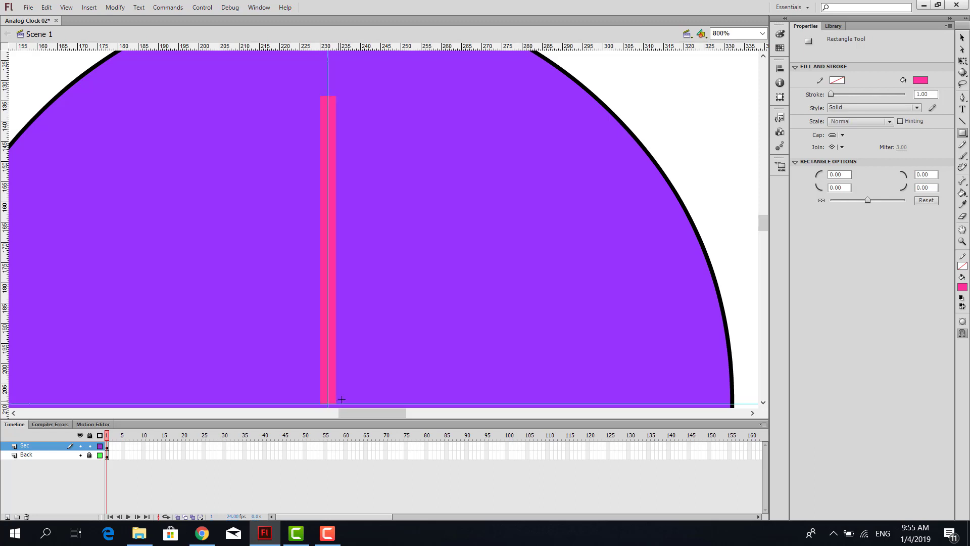
Draw a pink square about 10.5 px wide beside the needle shaft and rotate it 45° into a diamond
drag(424, 145, 458, 187)
key(v)
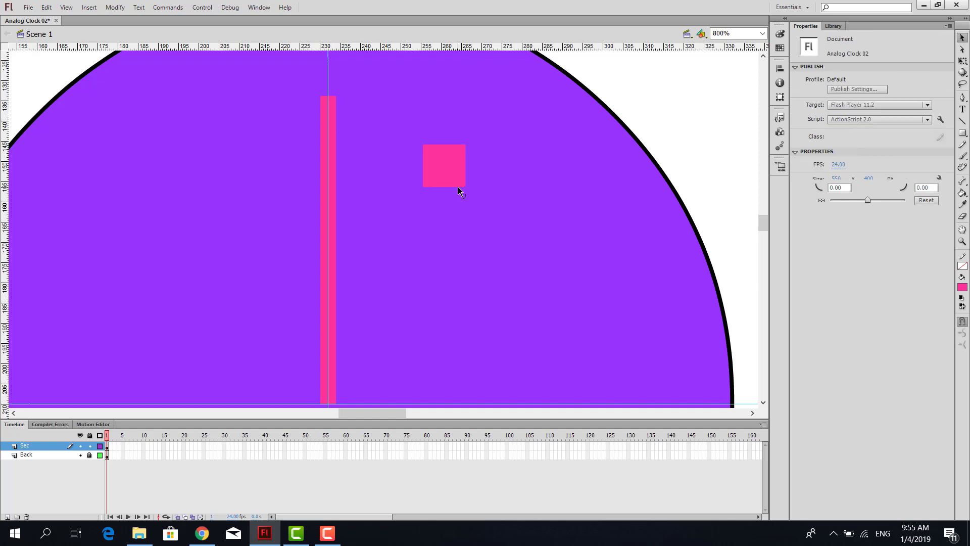
click(448, 175)
key(q)
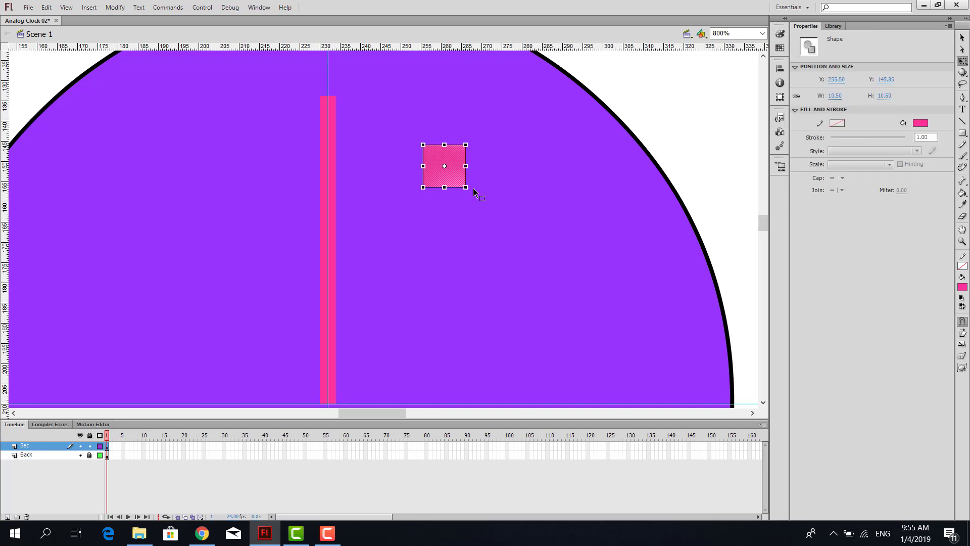
drag(472, 191, 486, 171)
key(v)
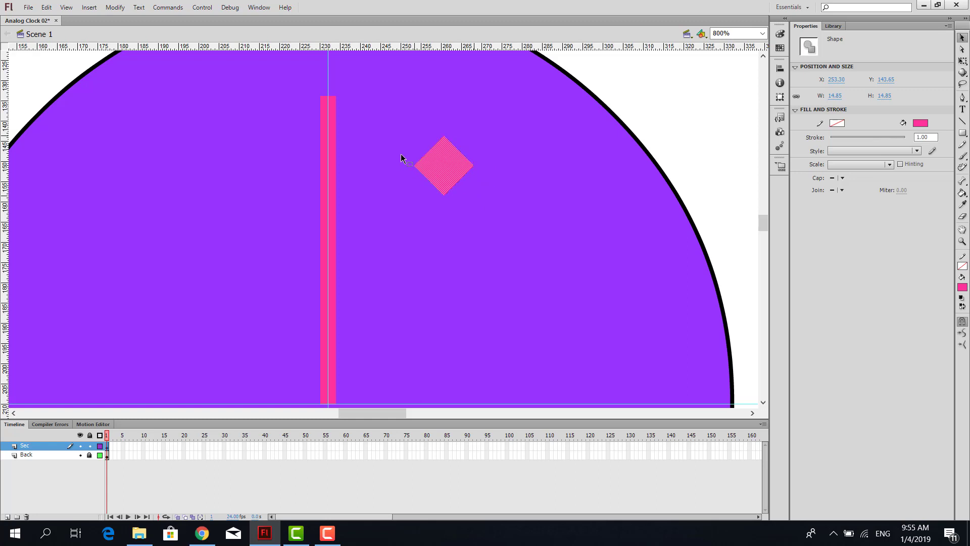
Cut off the diamond's lower part and place the remaining triangle on the shaft's upper end as an arrowhead
drag(402, 155, 486, 205)
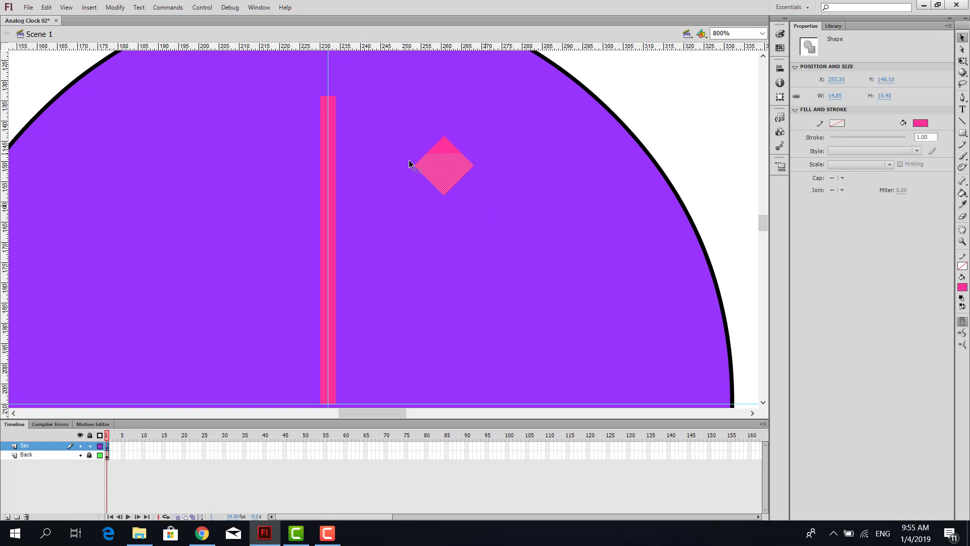
drag(406, 159, 499, 200)
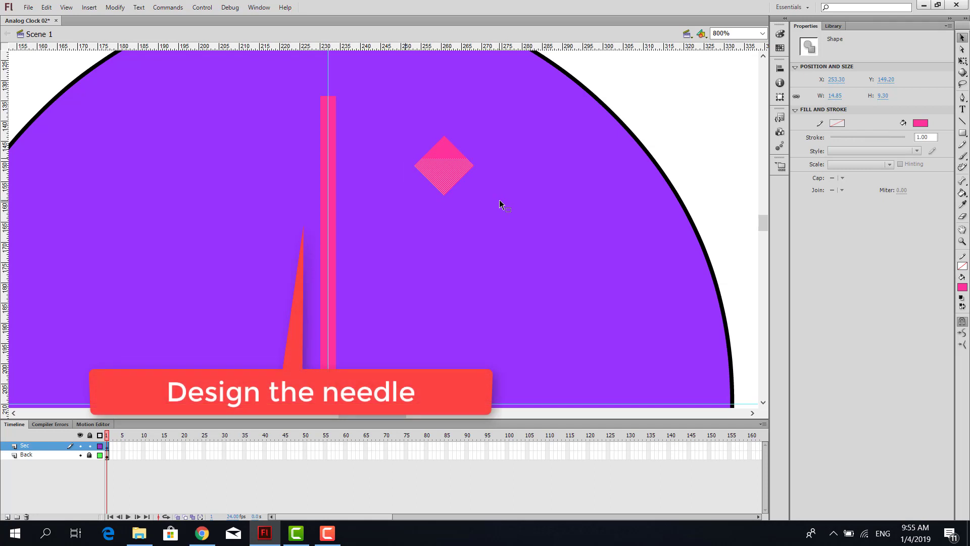
key(Delete)
drag(444, 154, 329, 93)
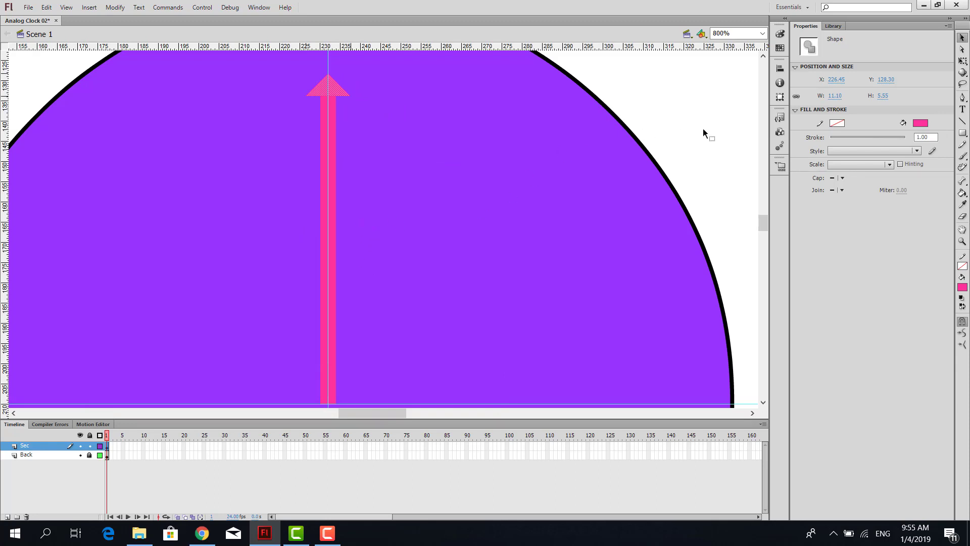
Create a classic tween on frame 1 of the Sec layer holding the needle
key(ctrl+minus)
key(ctrl+minus)
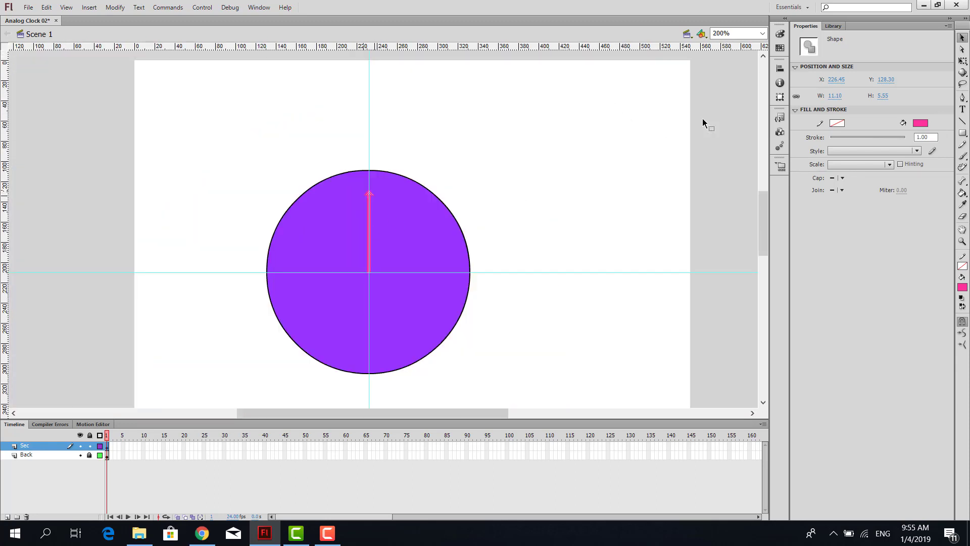
drag(559, 197, 558, 153)
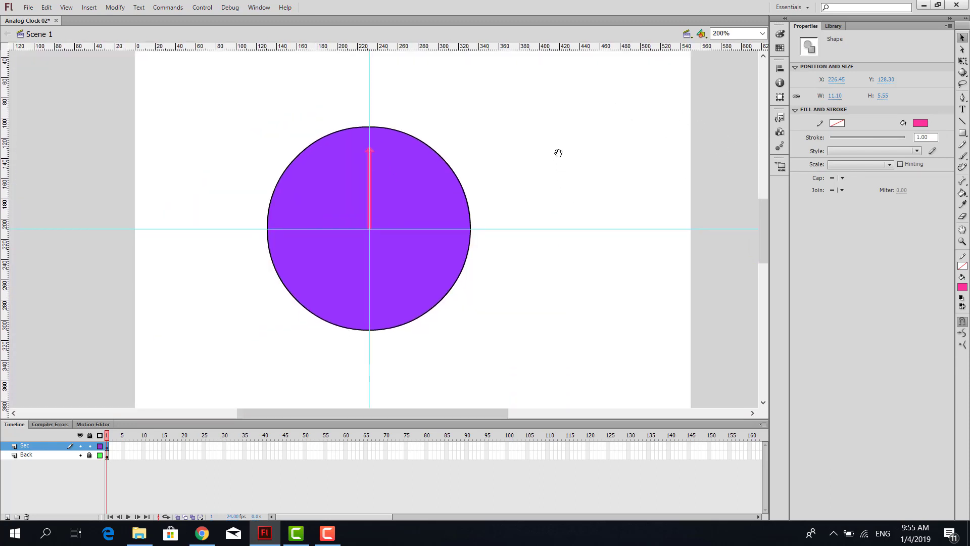
right_click(107, 448)
click(180, 187)
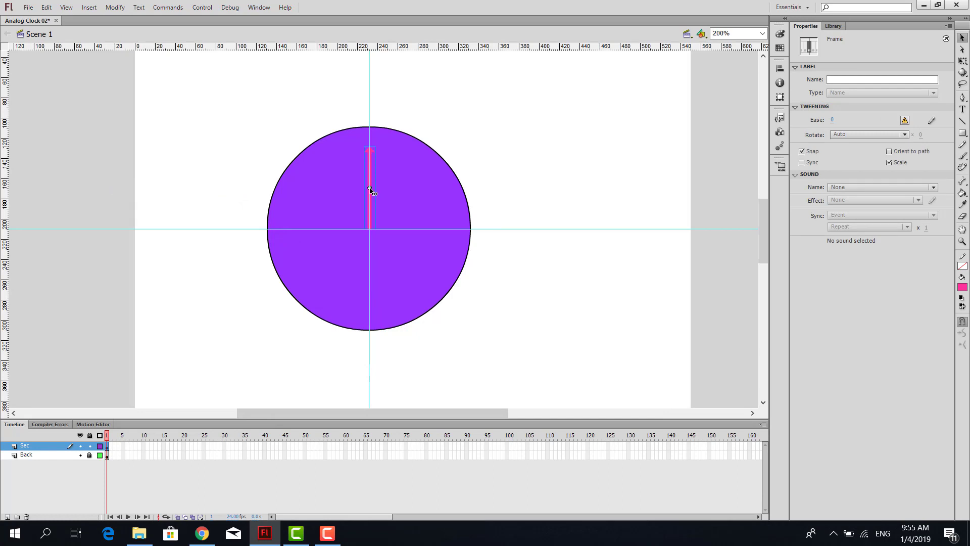
Move the needle's transformation point to its bottom end at the circle's centre
click(370, 232)
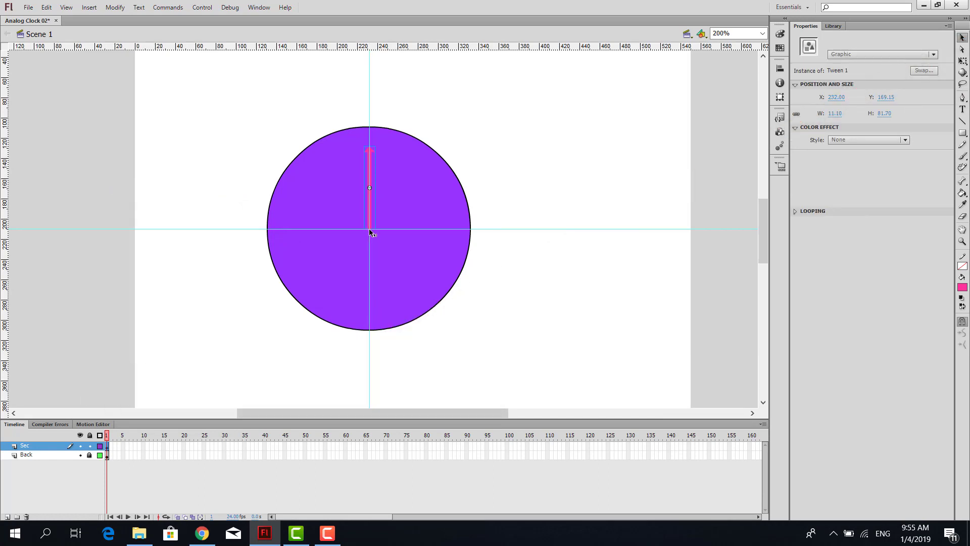
key(q)
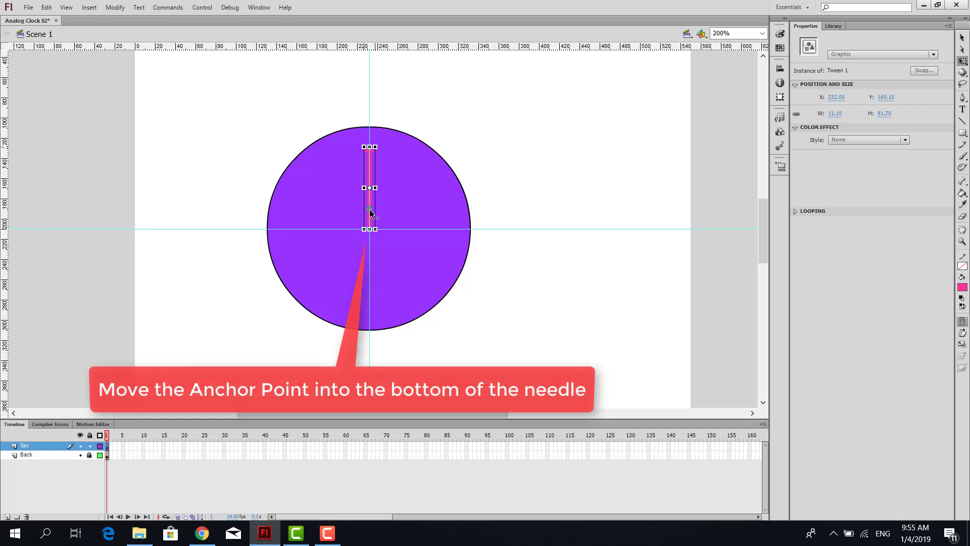
drag(370, 213, 370, 230)
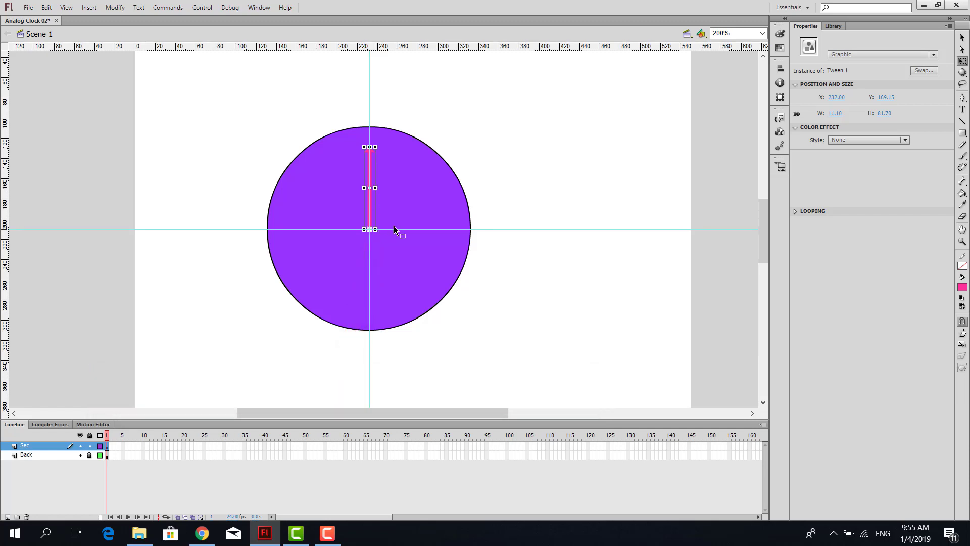
key(v)
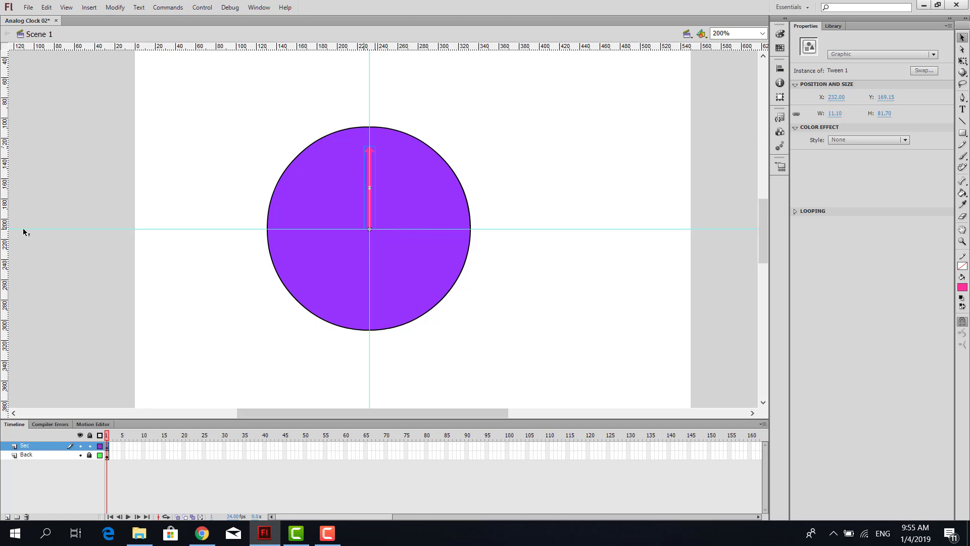
Remove the horizontal and vertical guides crossing at the clock face's centre
drag(24, 229, 6, 226)
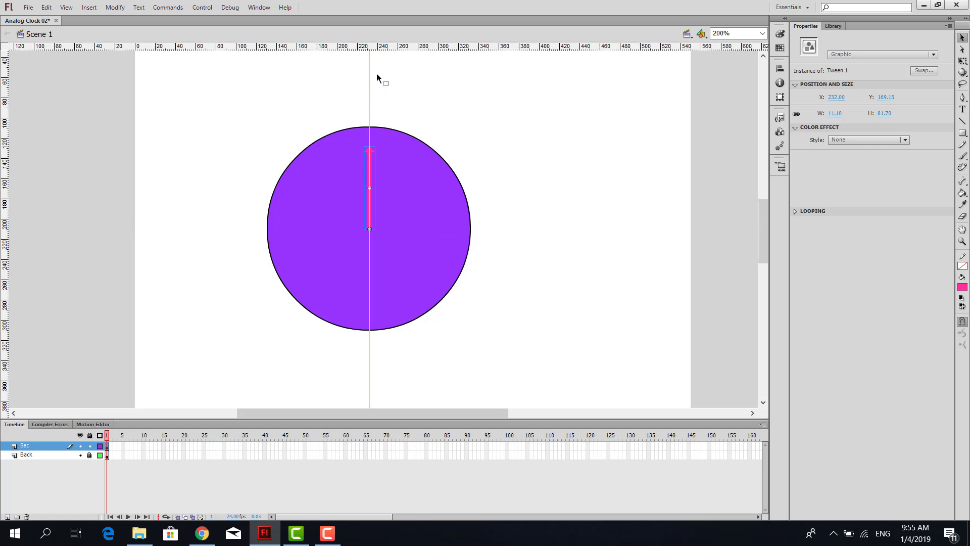
drag(370, 65, 373, 47)
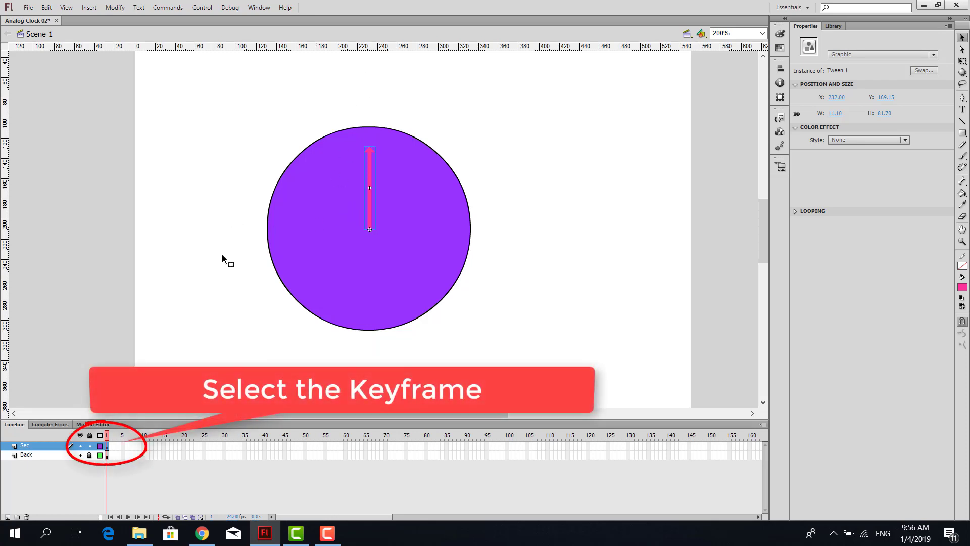
Set the classic tween on frame 1 of the Sec layer to rotate clockwise (CW)
click(107, 446)
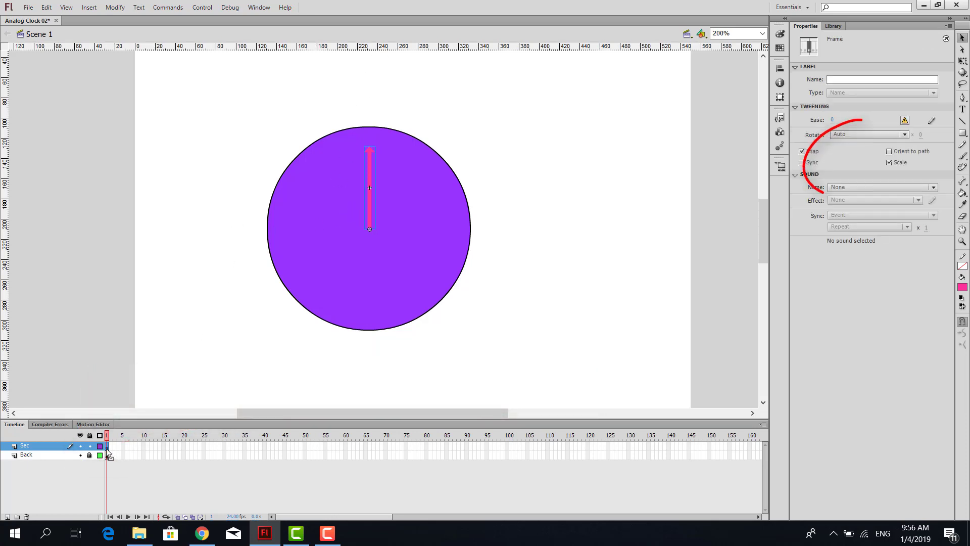
click(879, 136)
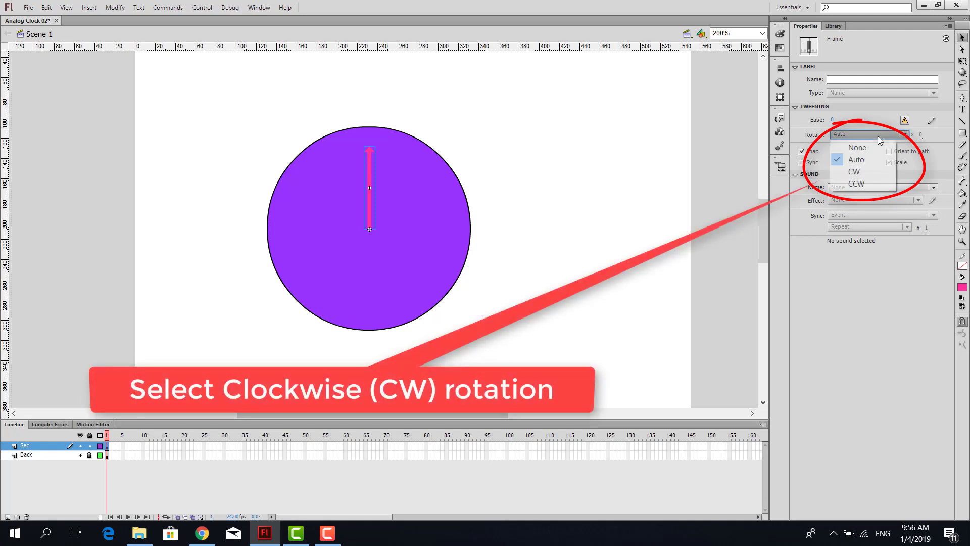
click(855, 172)
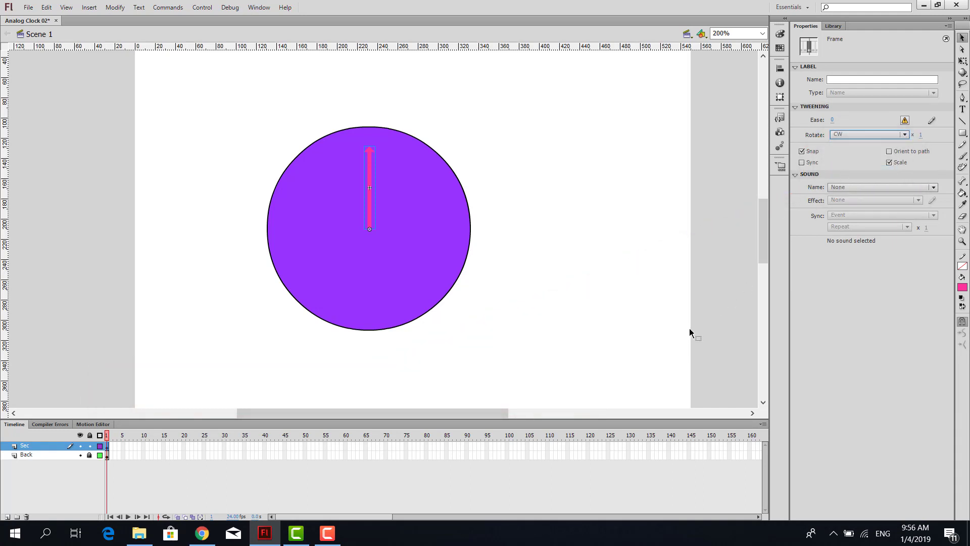
Set the document's frame rate to 1 FPS
click(518, 289)
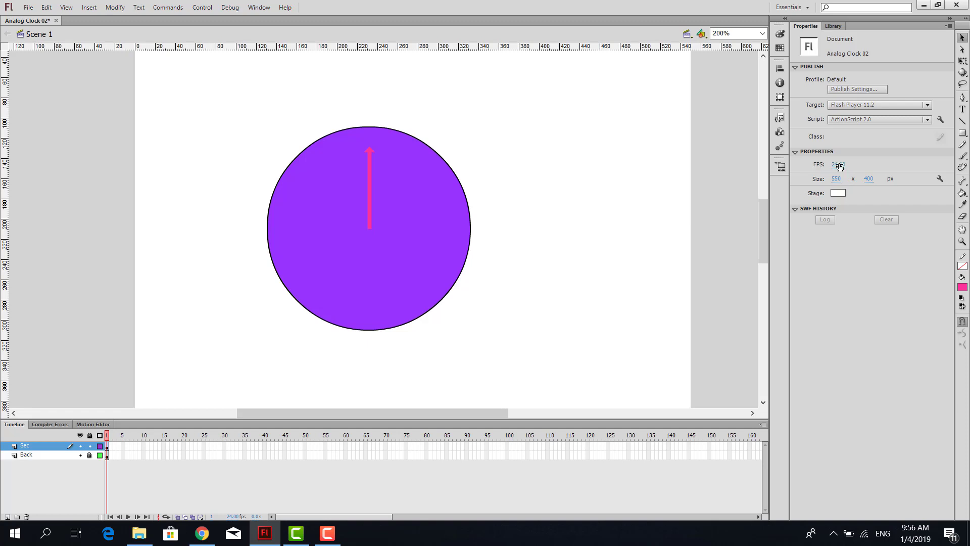
click(839, 166)
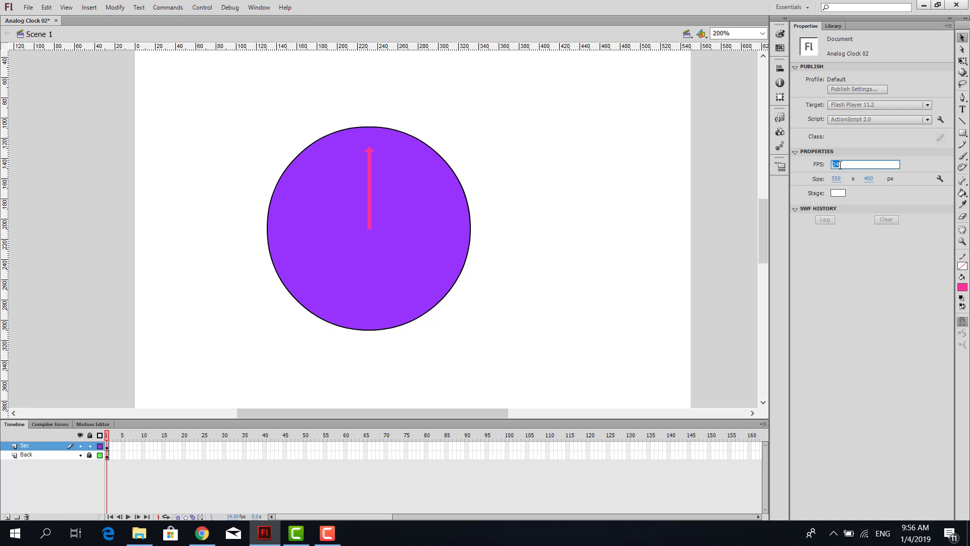
text(1)
key(Return)
Insert a keyframe at frame 60 of the Sec layer and extend the Back layer to frame 60 with a regular frame
right_click(345, 446)
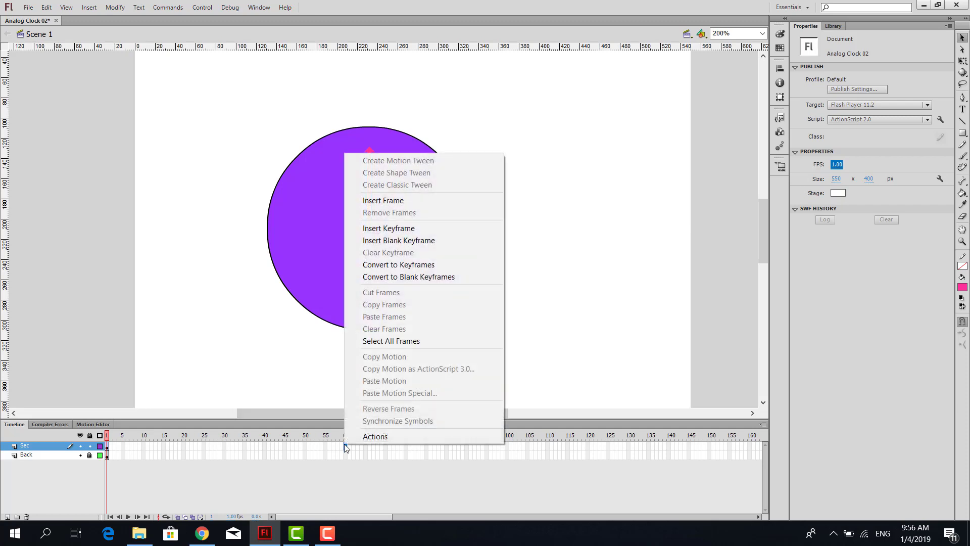
click(428, 230)
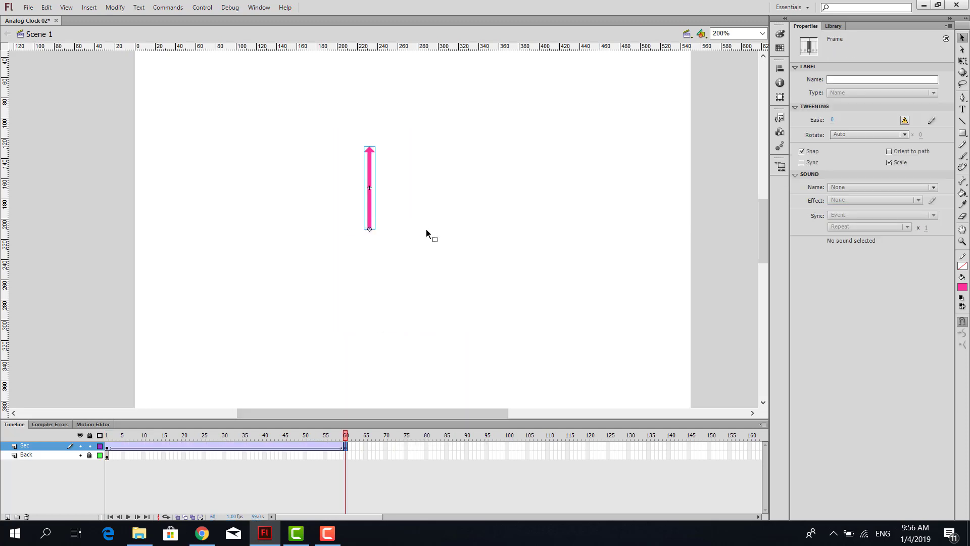
right_click(345, 455)
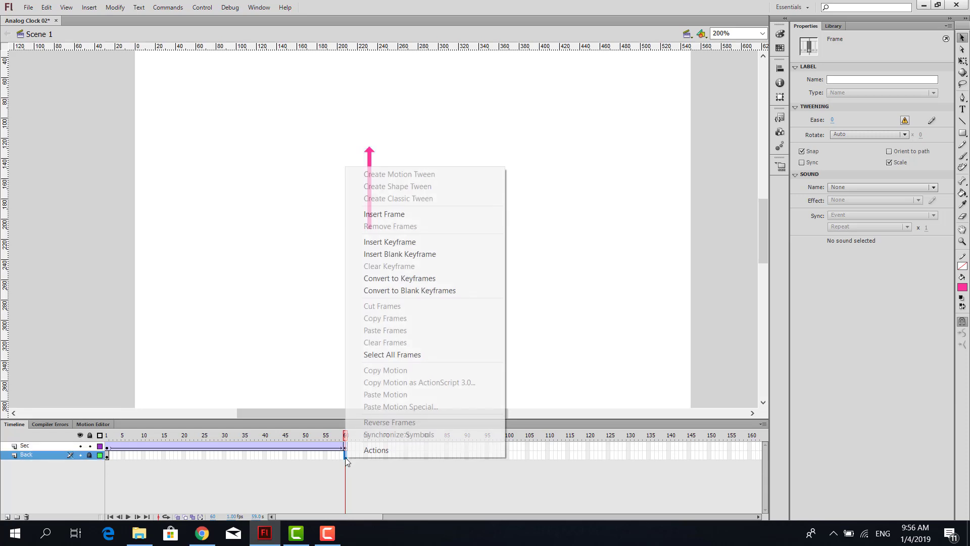
click(384, 214)
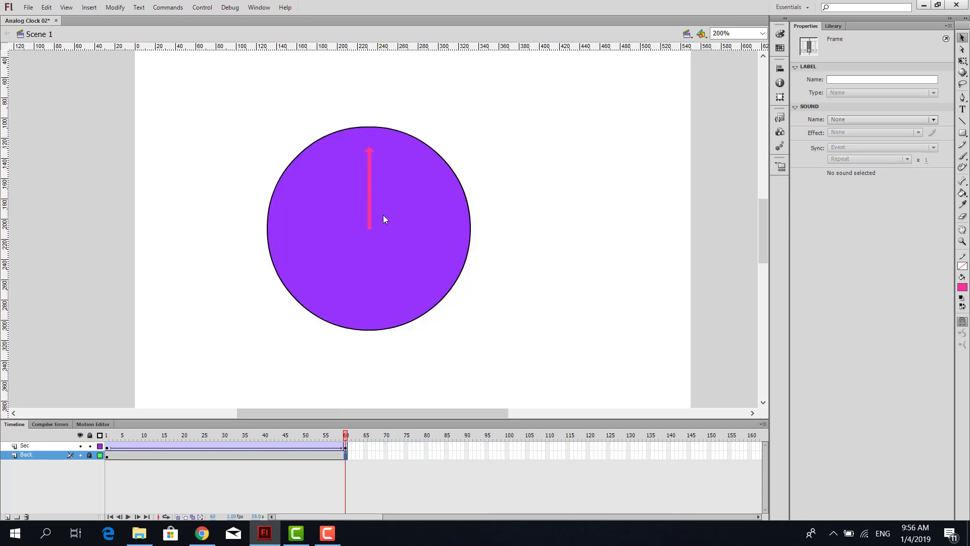
Play the second hand's rotation on the timeline and test the movie as an exported SWF
click(498, 230)
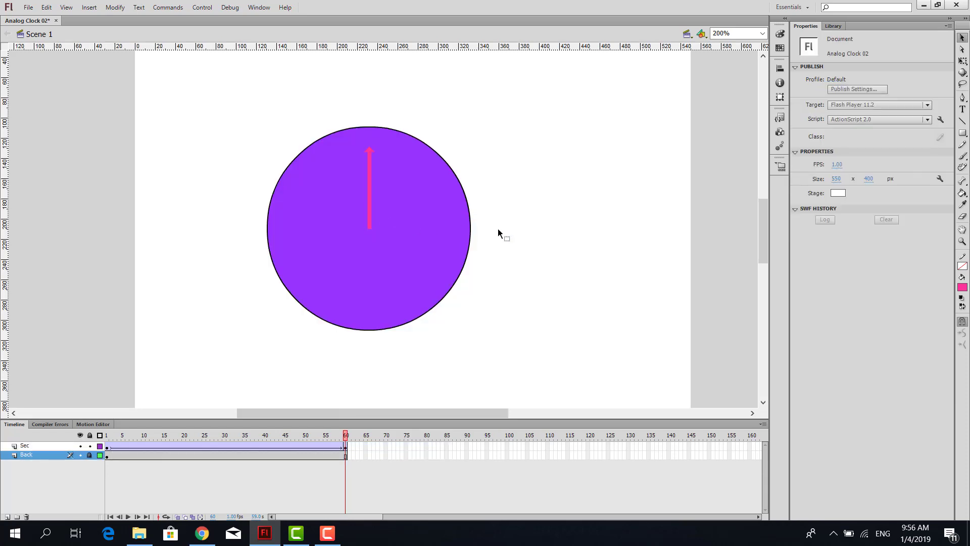
key(Return)
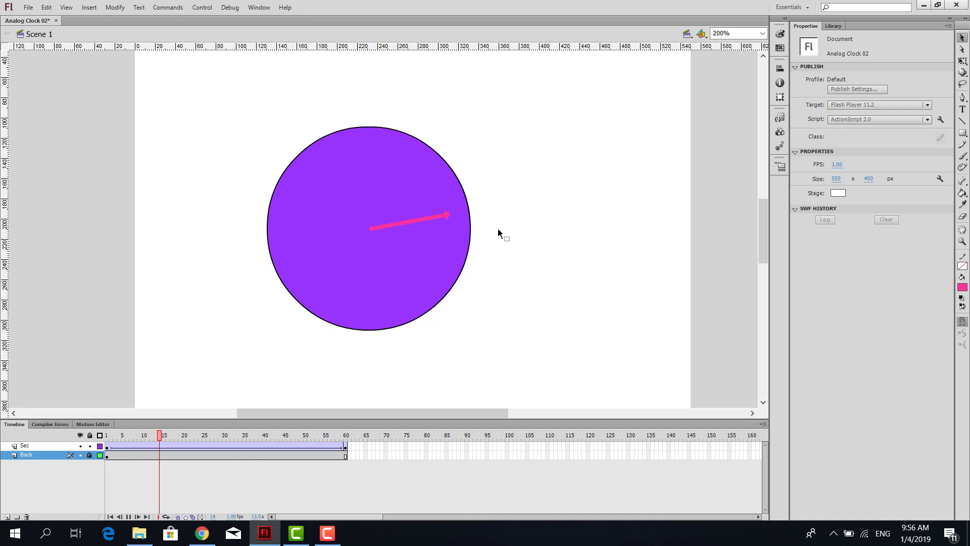
key(ctrl+Return)
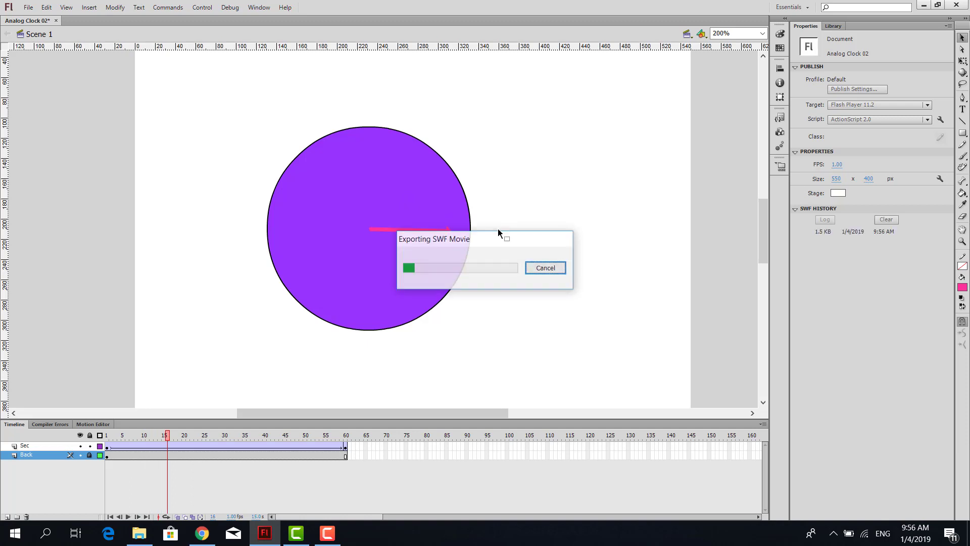